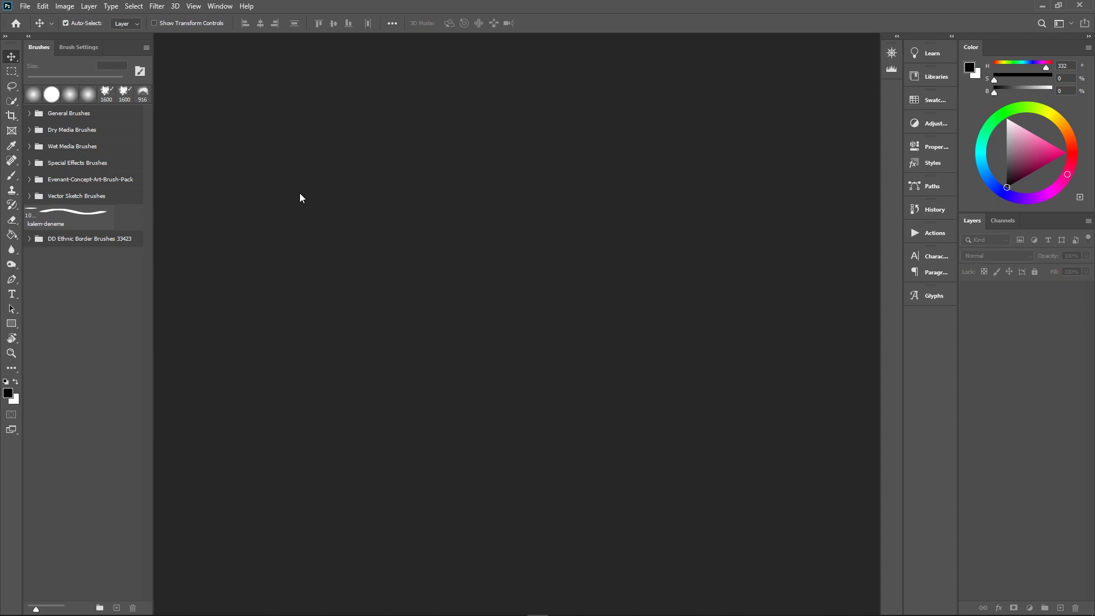
Open Photoshop's File menu while no document is open yet.
click(25, 6)
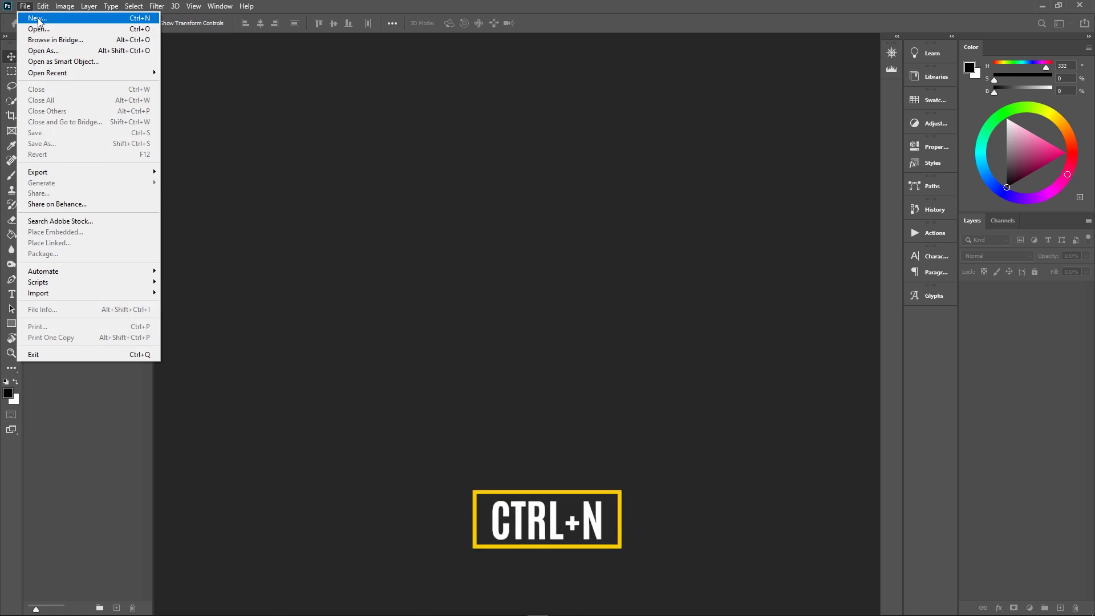
Create a blank 1080 × 1080 px, 72 ppi document with a white background.
click(39, 22)
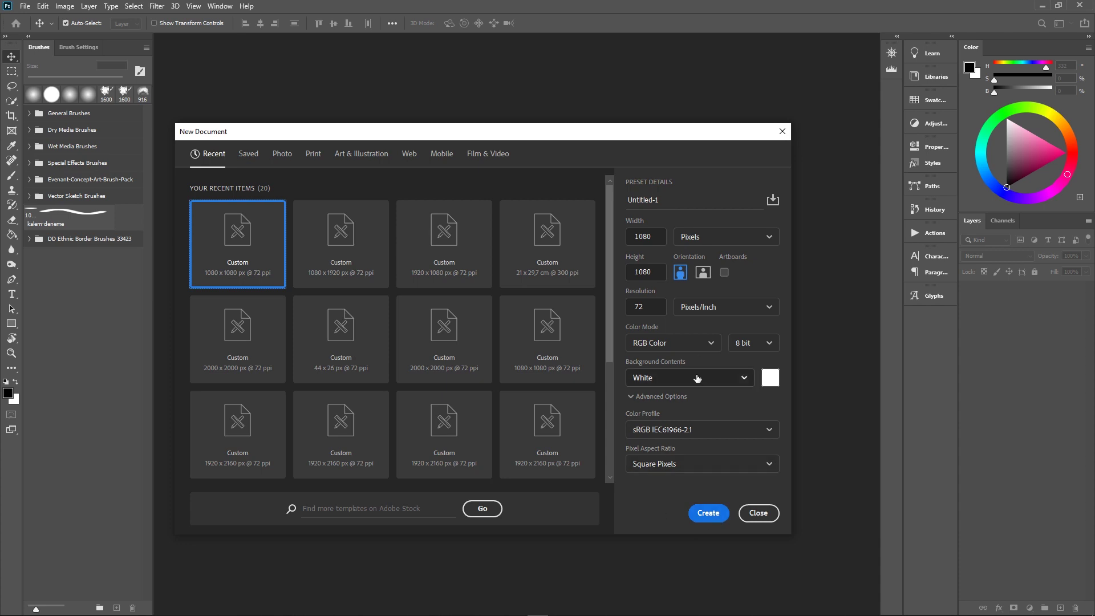
click(712, 515)
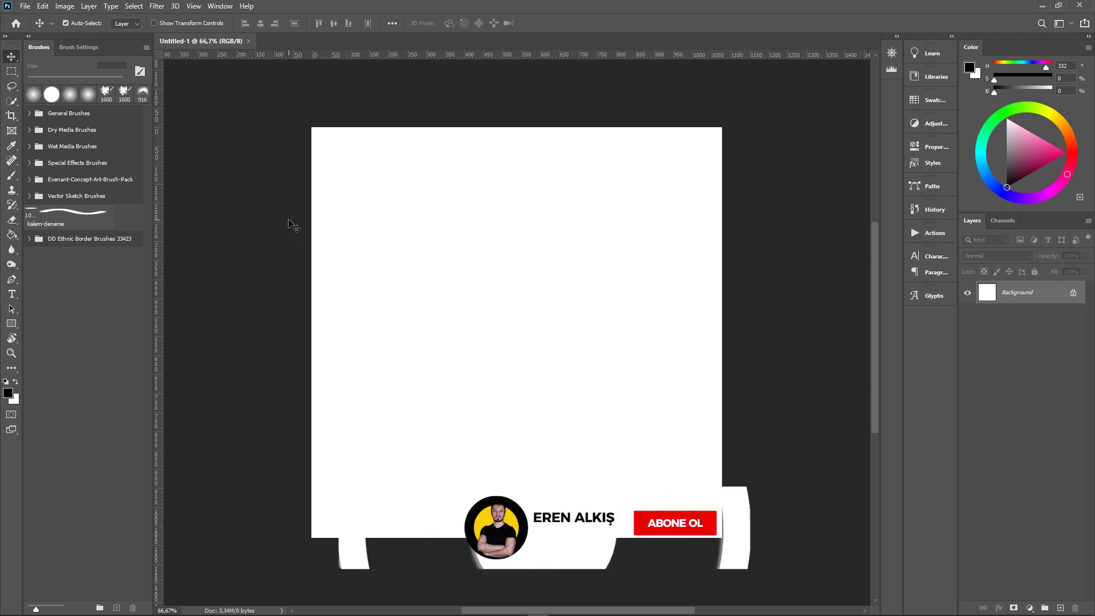
Open the Place Embedded dialog and browse to the Jpeg folder.
click(26, 7)
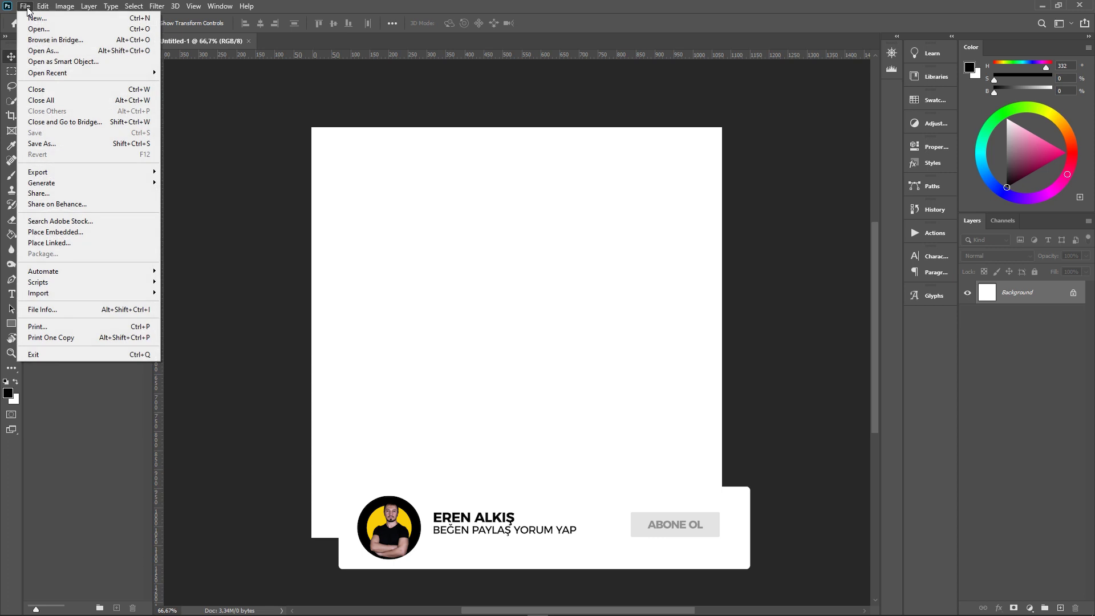
click(86, 239)
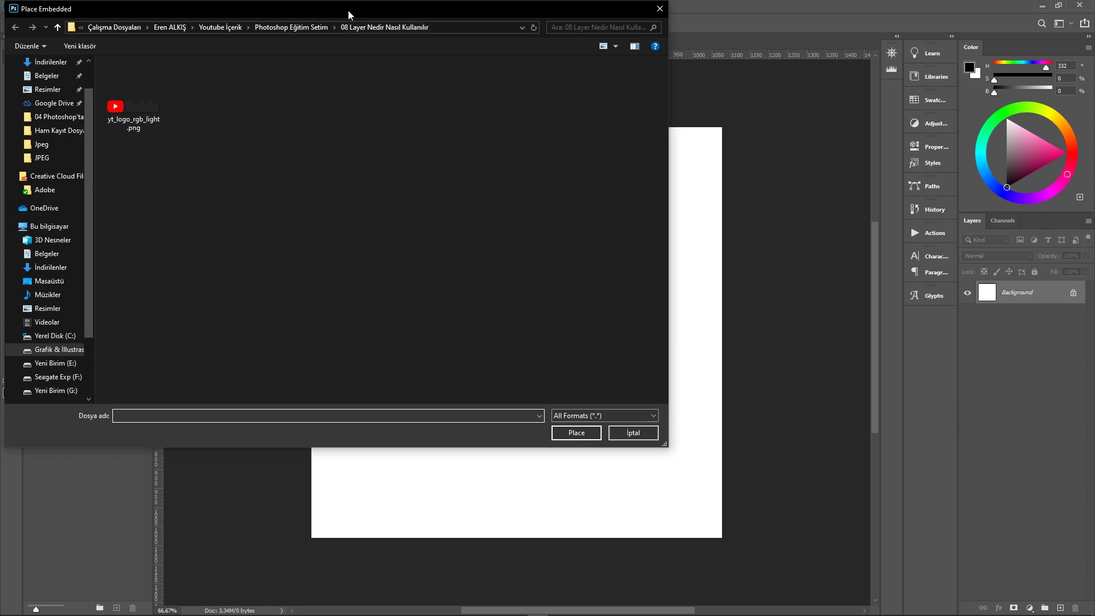
drag(348, 10, 471, 94)
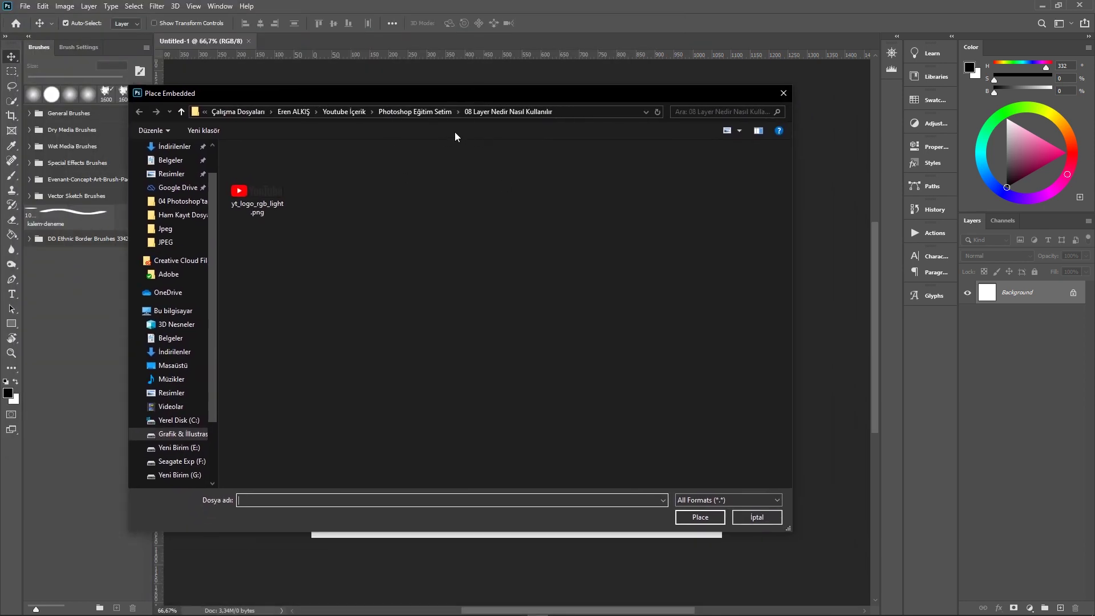
click(419, 112)
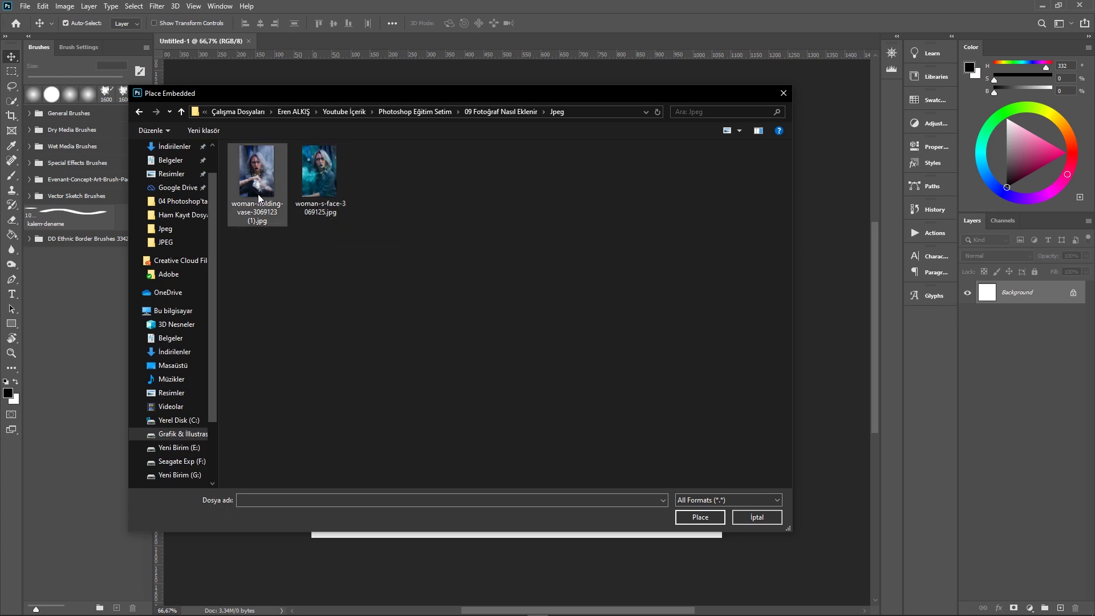
Select woman-s-face-3069125.jpg as the photo to embed.
click(264, 201)
click(319, 190)
click(259, 193)
click(322, 198)
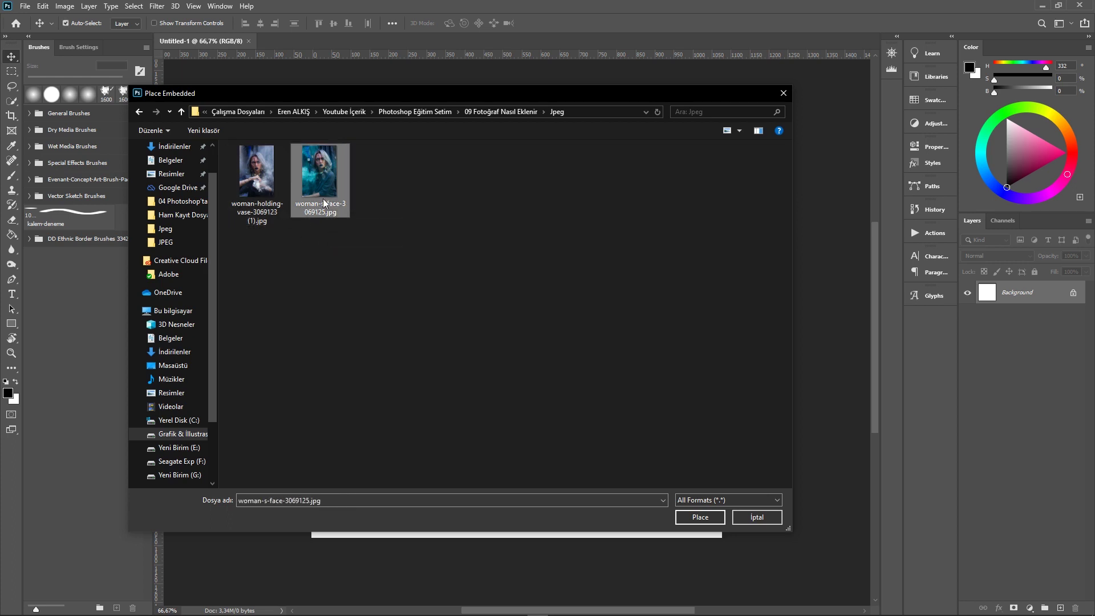
click(260, 199)
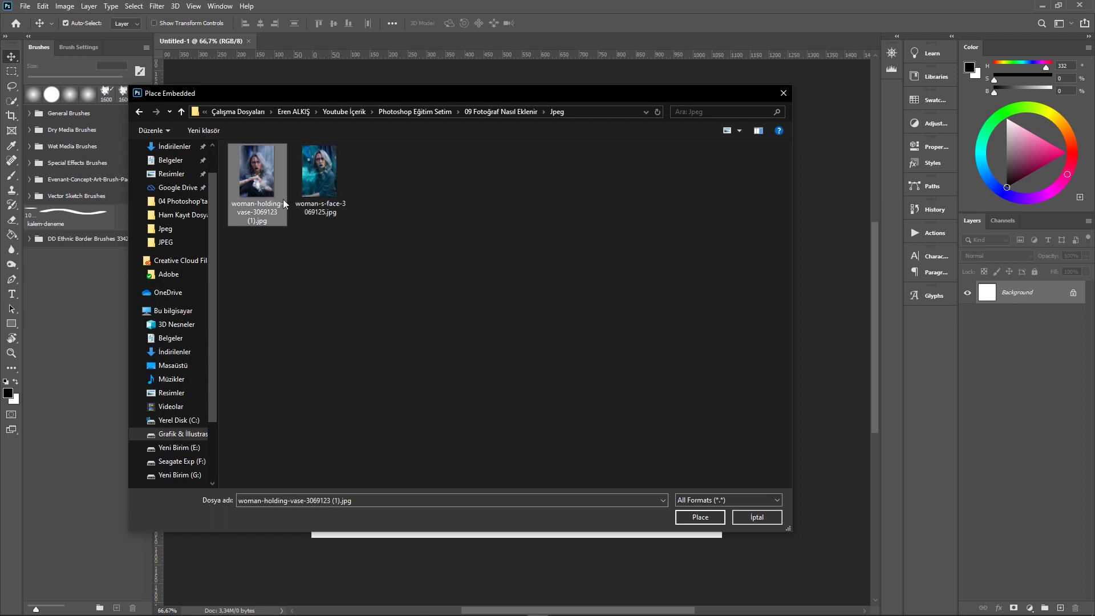
click(331, 194)
click(276, 208)
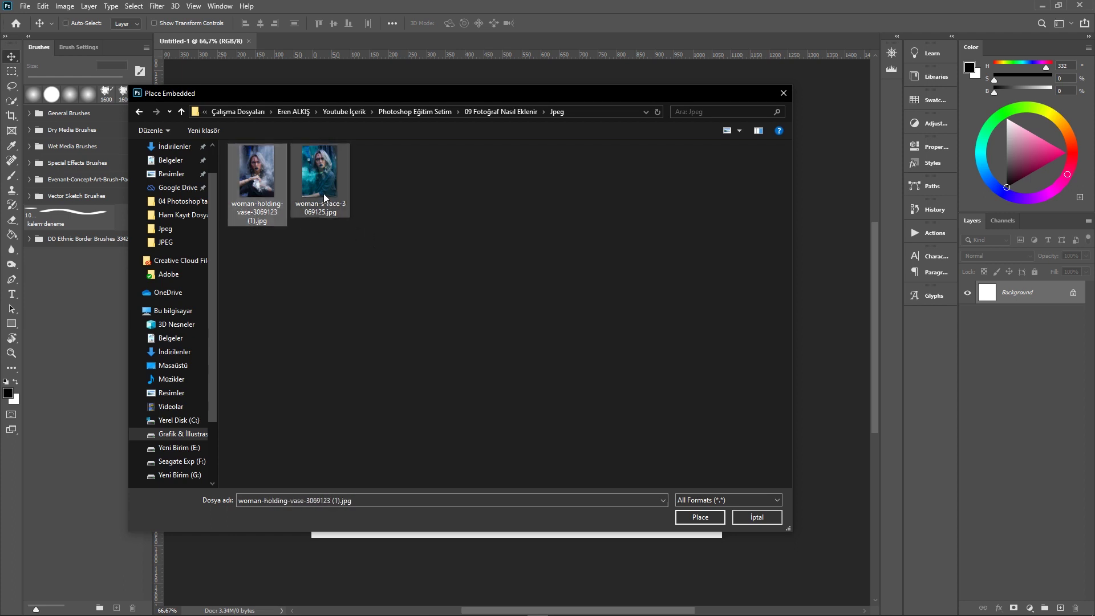
click(323, 193)
click(269, 199)
click(314, 205)
click(268, 197)
click(317, 207)
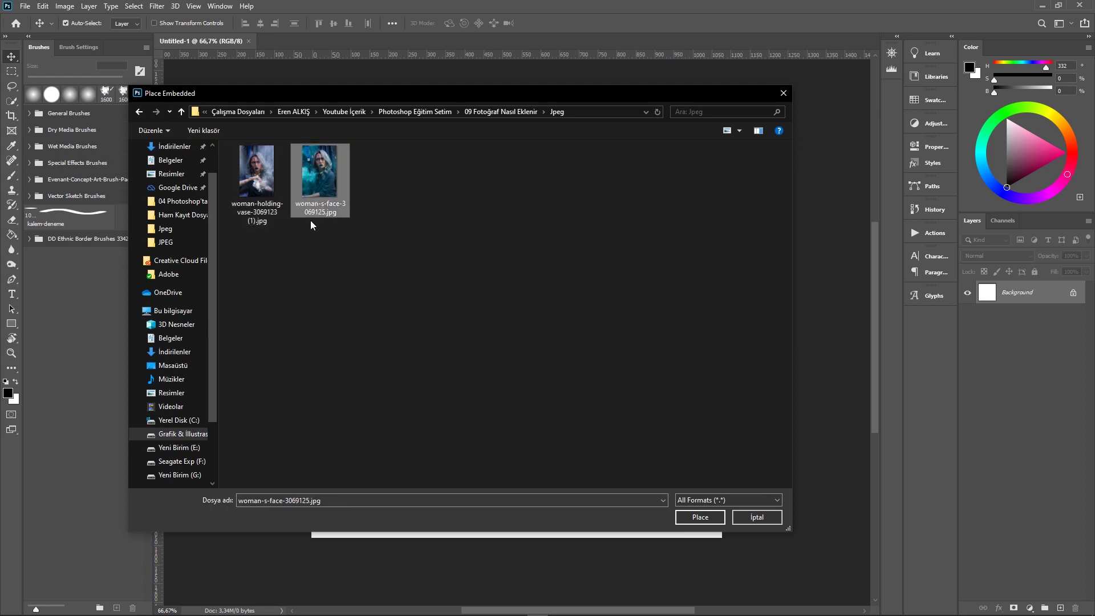
Embed woman-s-face-3069125.jpg and scale it to cover the 1080 × 1080 canvas.
click(695, 517)
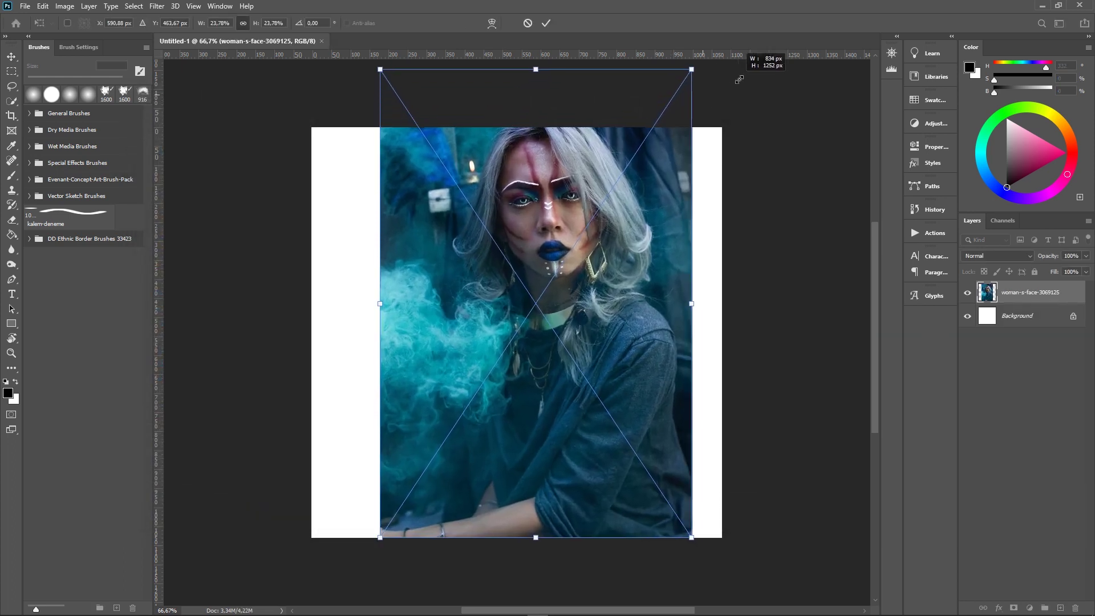
drag(654, 127, 758, 68)
drag(606, 231, 508, 333)
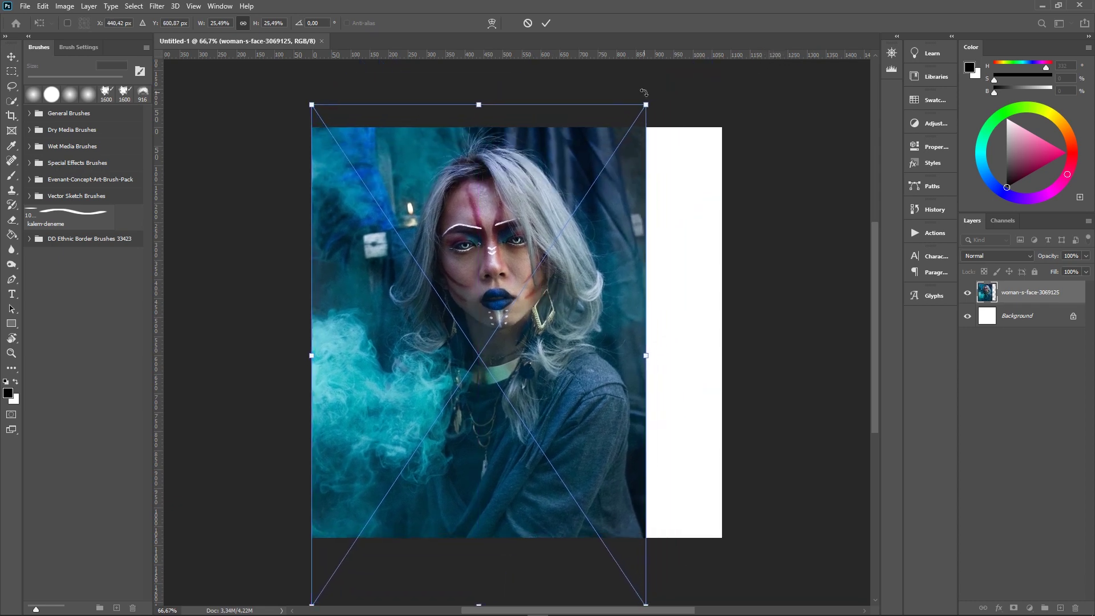
mouse_move(644, 102)
mouse_down()
mouse_move(777, 36)
mouse_move(821, 132)
mouse_move(828, 109)
mouse_up()
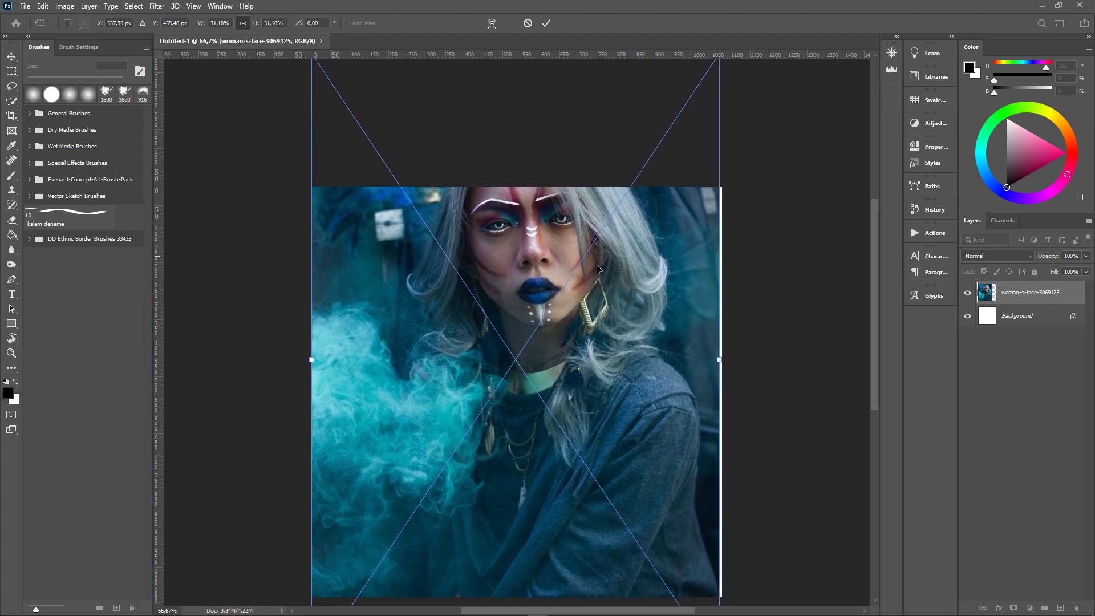
drag(592, 259, 593, 360)
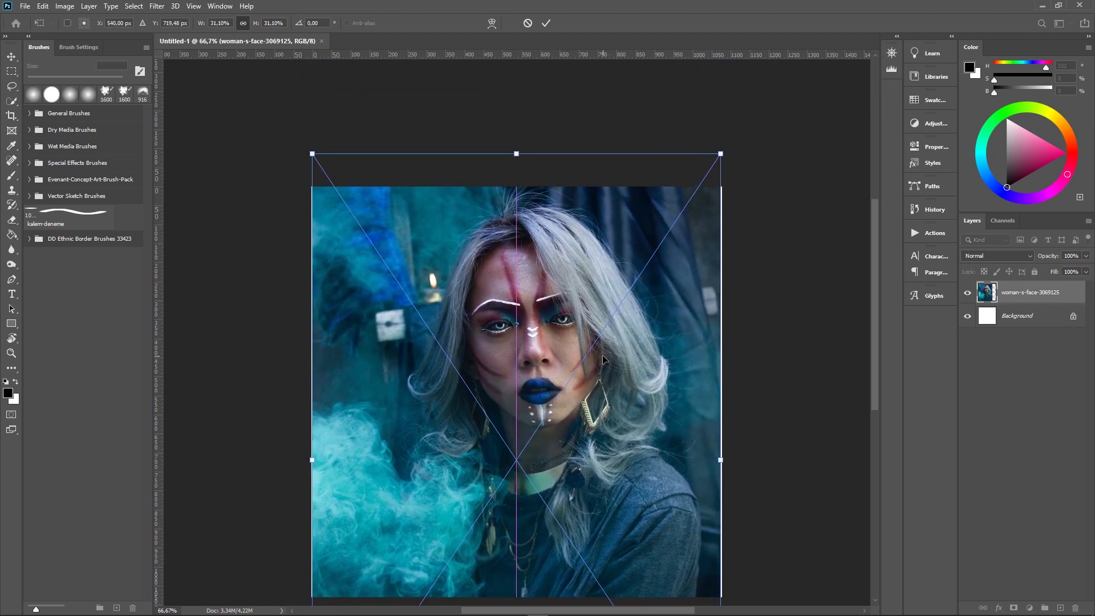
drag(721, 161, 727, 149)
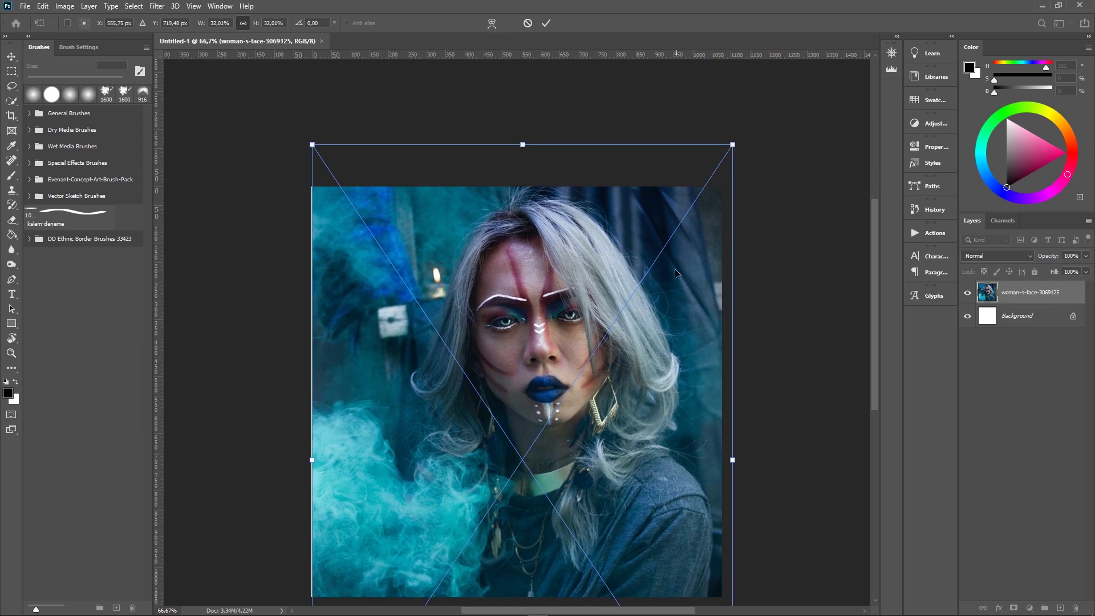
drag(663, 279, 670, 280)
key(Return)
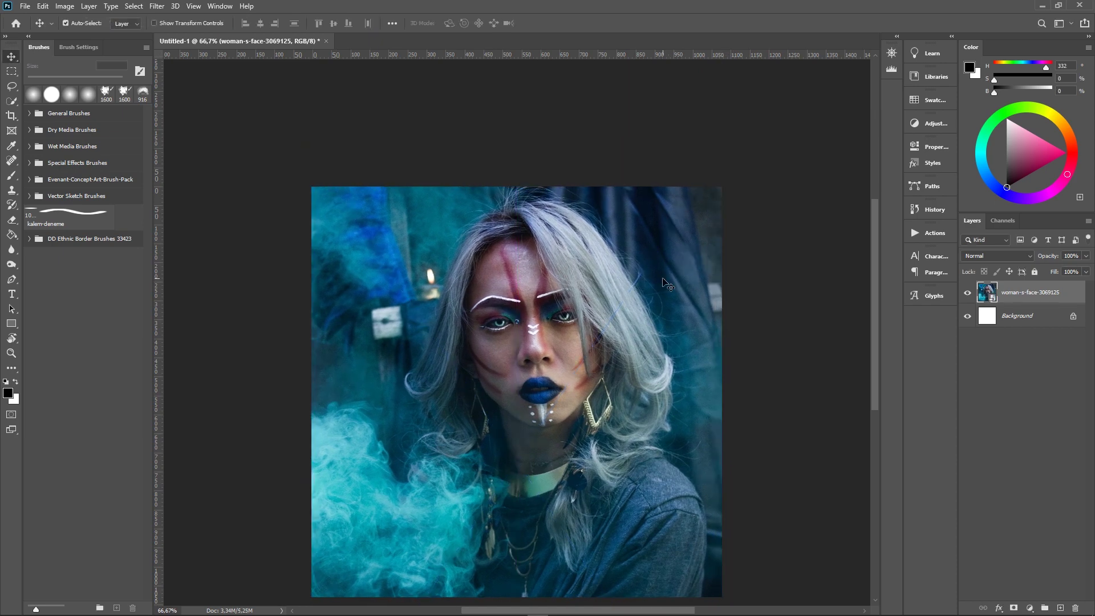
key(space)
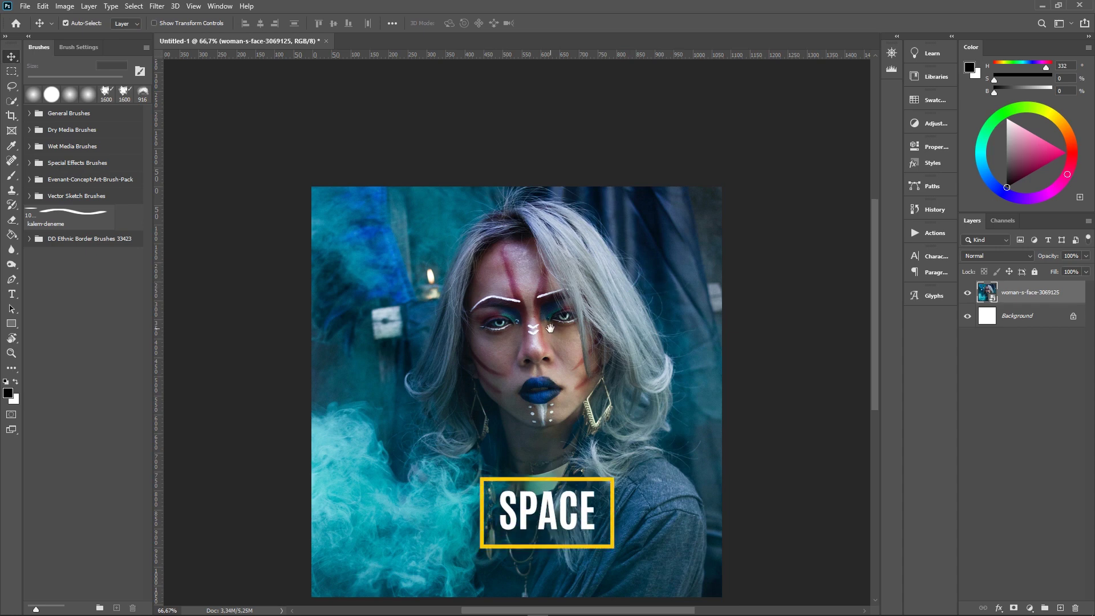
Pan around the canvas, then bring up the File menu again.
mouse_move(539, 358)
mouse_down()
mouse_move(529, 335)
mouse_move(388, 318)
mouse_move(616, 330)
mouse_move(486, 379)
mouse_move(522, 372)
mouse_move(513, 294)
mouse_move(503, 328)
mouse_move(547, 370)
mouse_move(538, 310)
mouse_move(582, 374)
mouse_move(582, 307)
mouse_move(553, 381)
mouse_move(579, 342)
mouse_move(536, 339)
mouse_up()
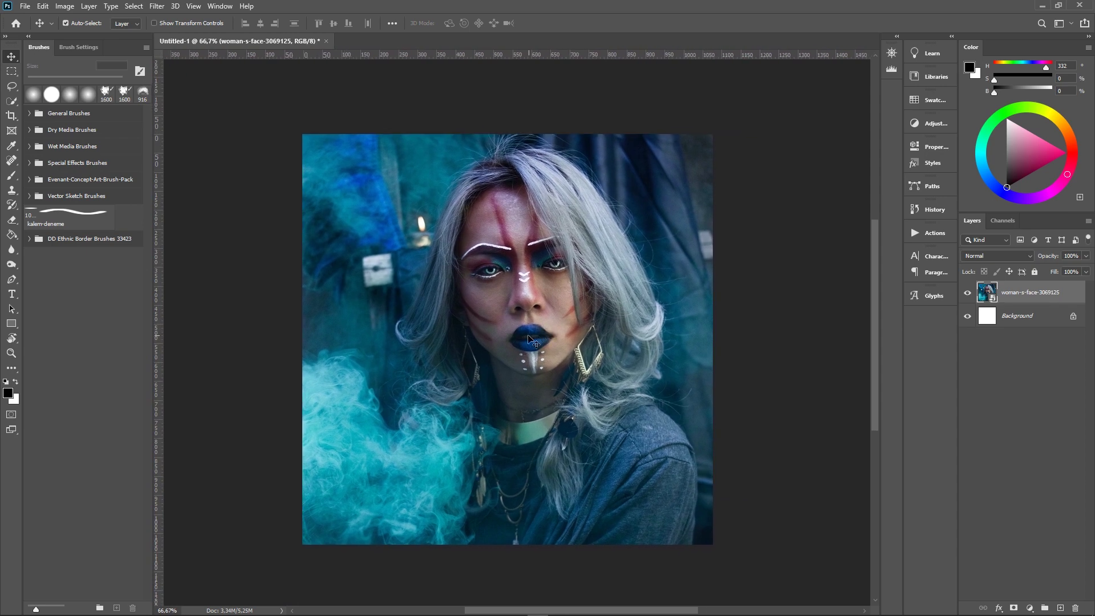
mouse_move(482, 299)
mouse_down()
mouse_move(602, 265)
mouse_move(503, 322)
mouse_move(491, 300)
mouse_up()
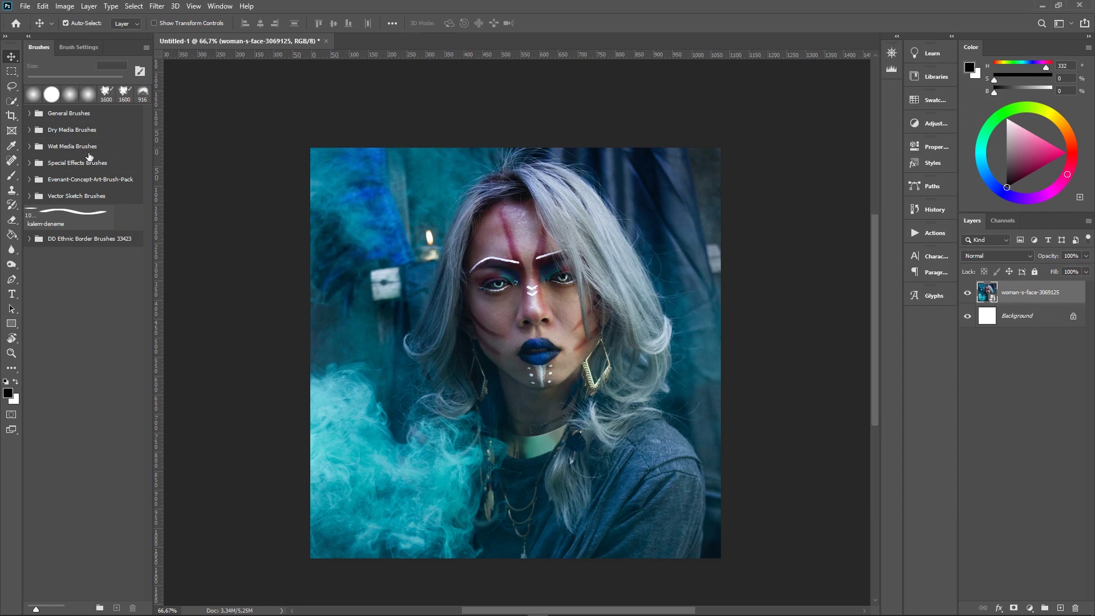
click(25, 7)
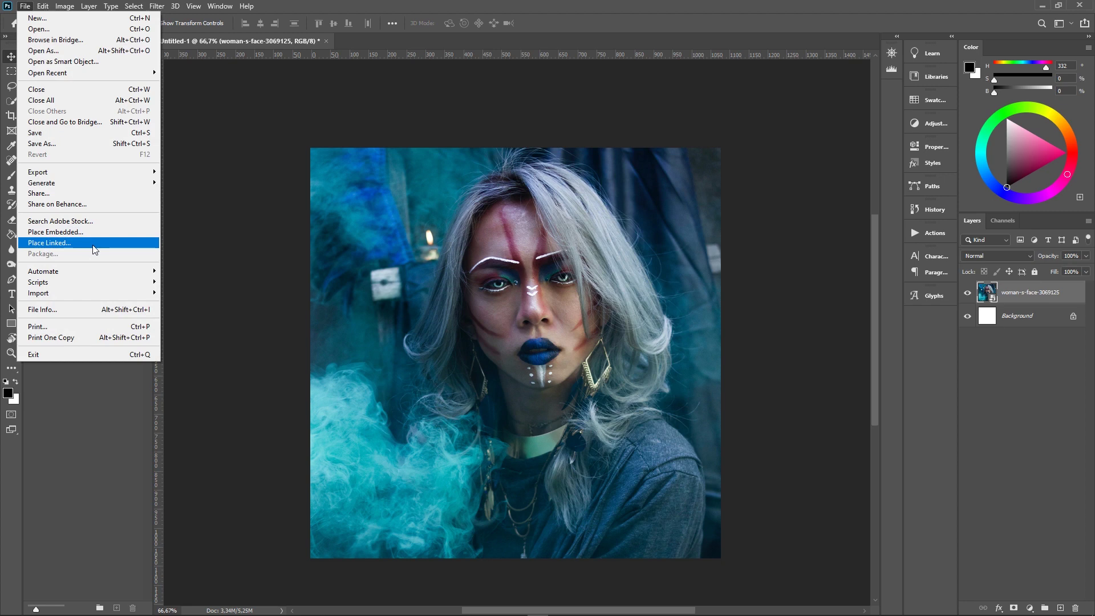
Place woman-holding-vase-3069123 (1).jpg as a linked layer, commit it, then delete it.
click(94, 247)
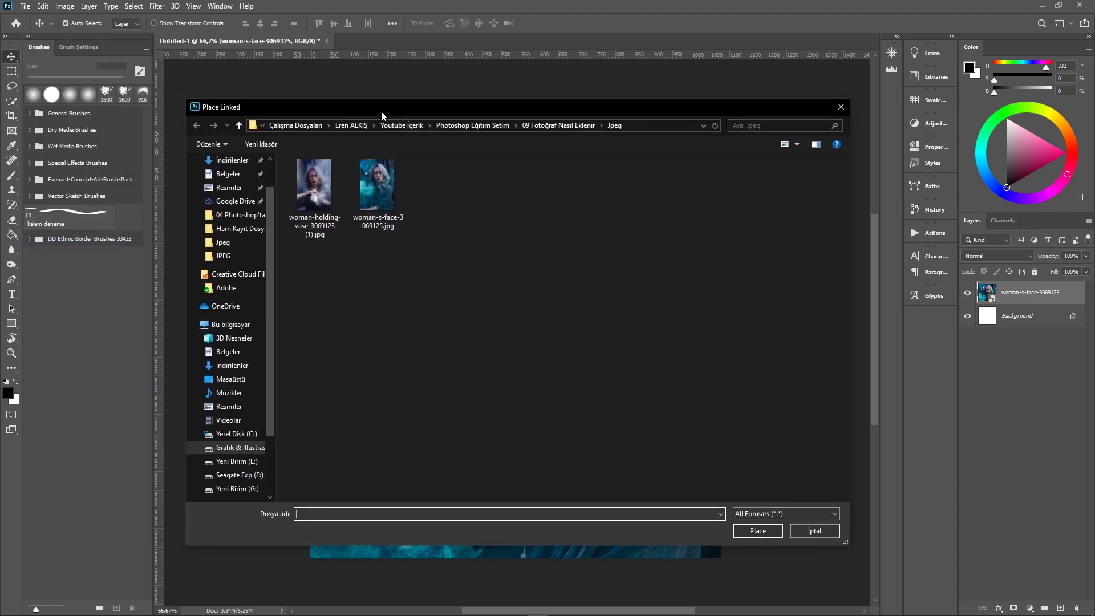
drag(381, 111, 386, 112)
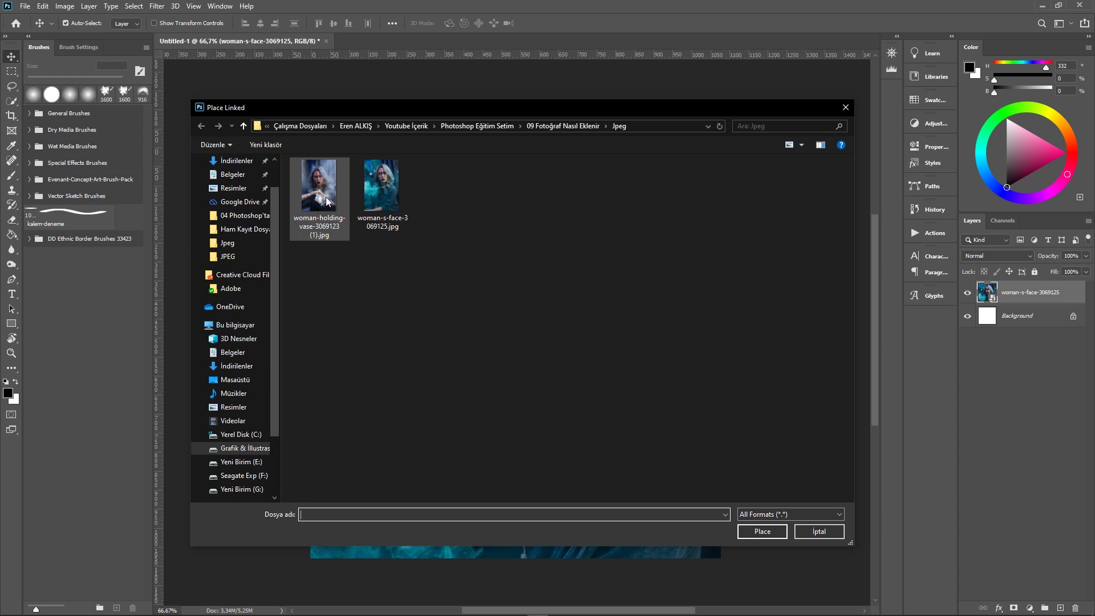
mouse_move(318, 196)
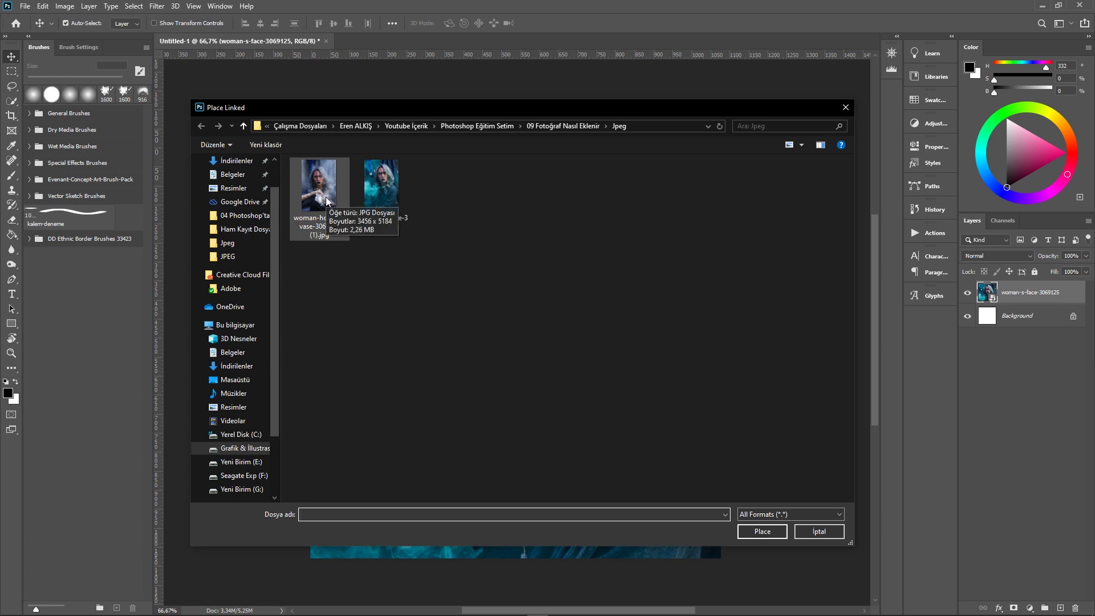
drag(358, 109, 534, 147)
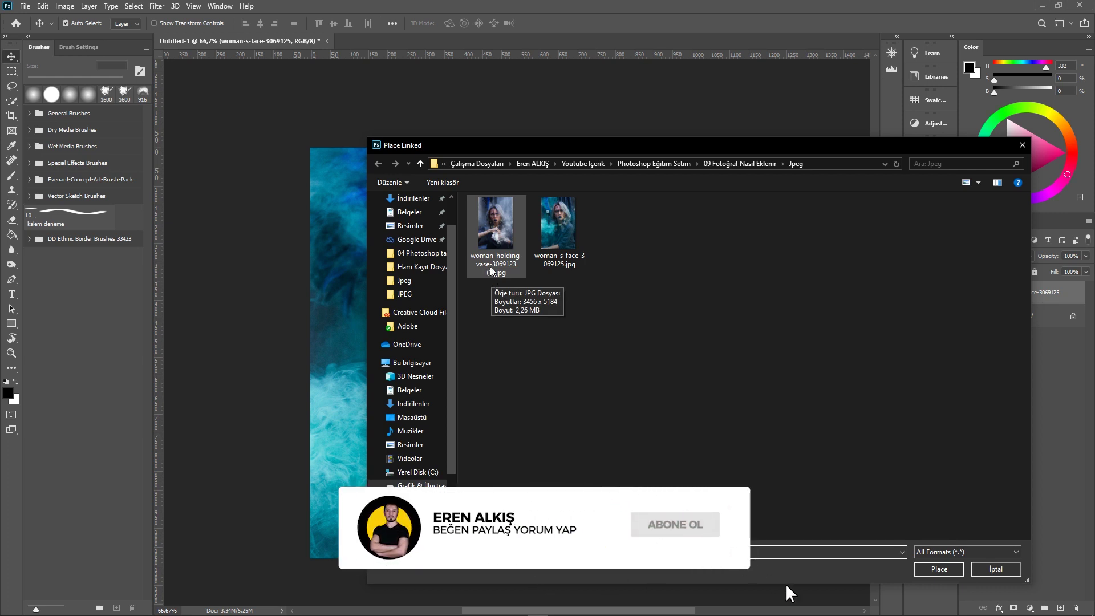
double_click(491, 268)
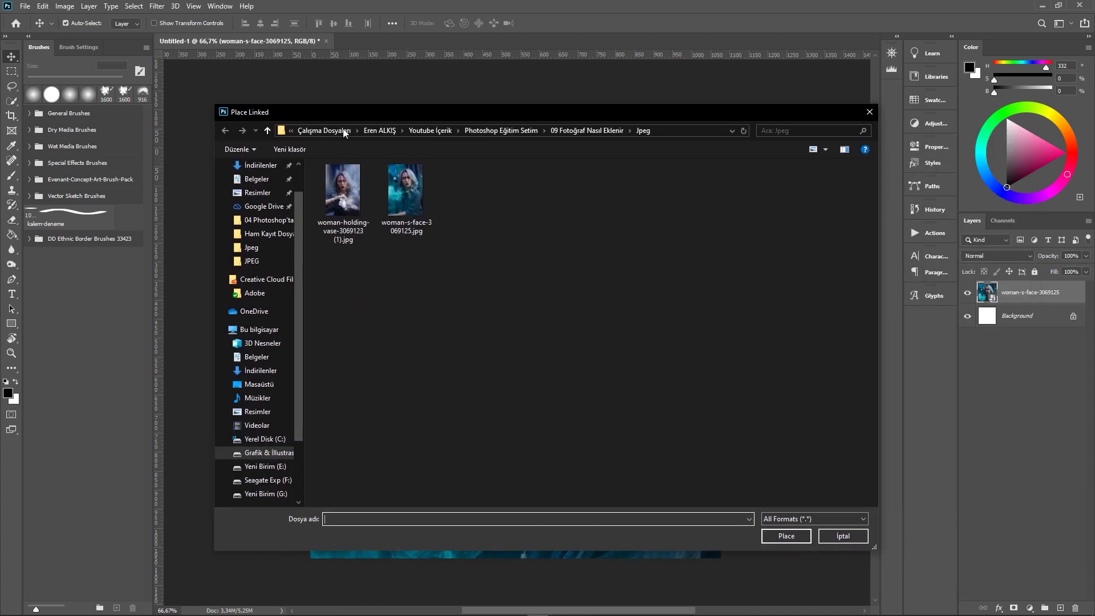
key(Return)
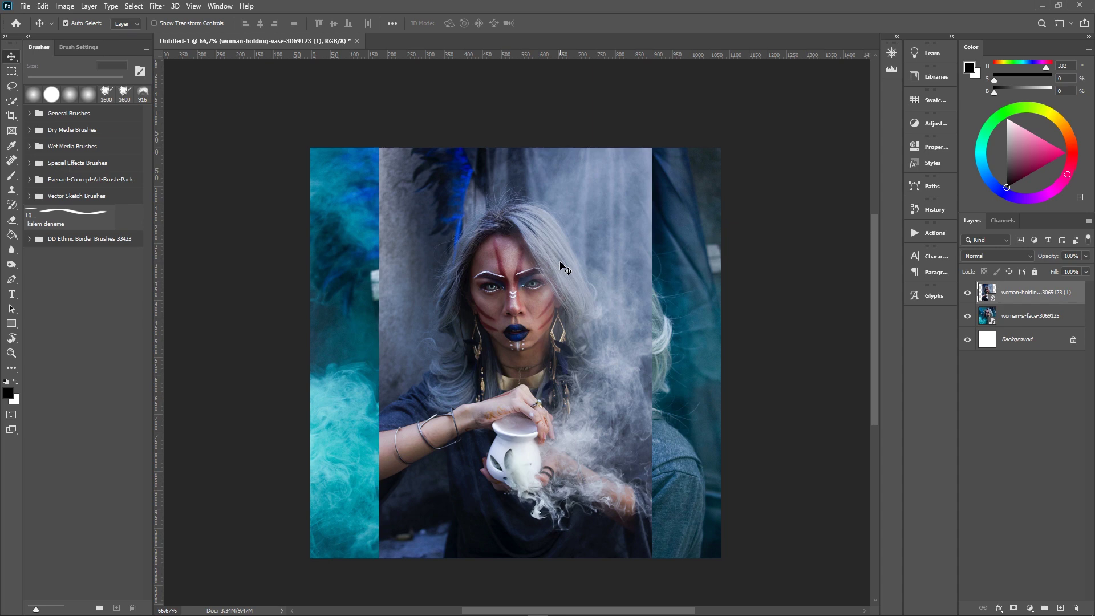
key(Delete)
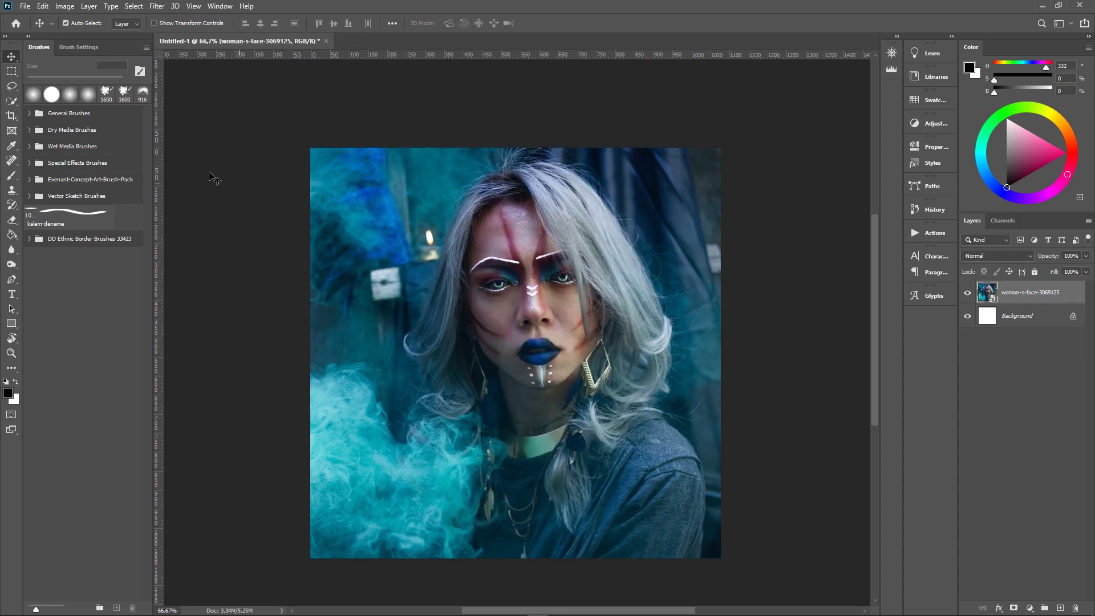
Open the File menu and dismiss it without running a command.
click(25, 8)
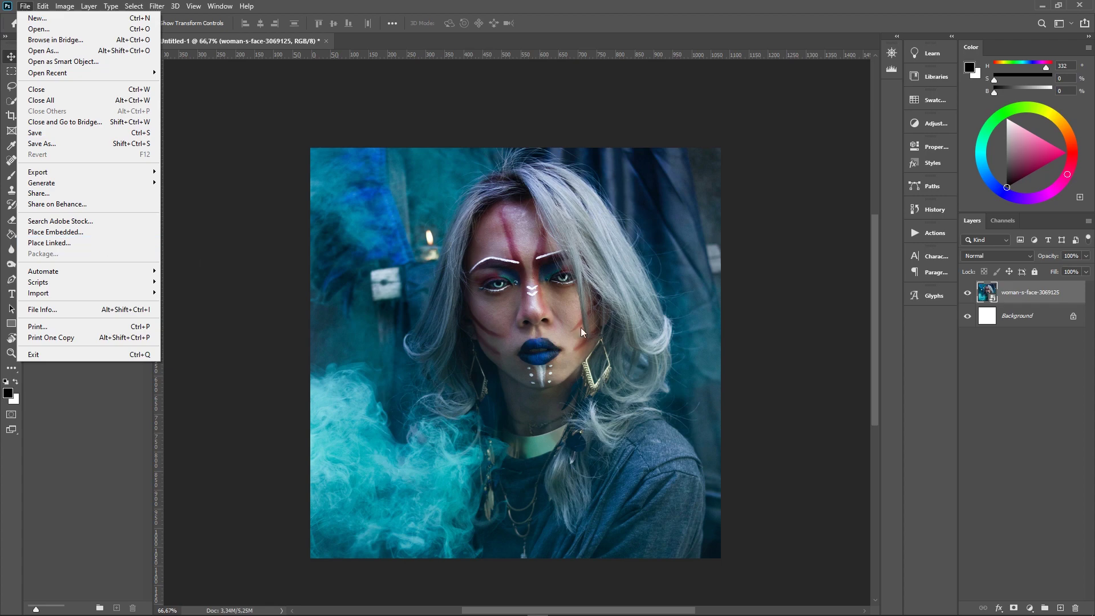
click(514, 309)
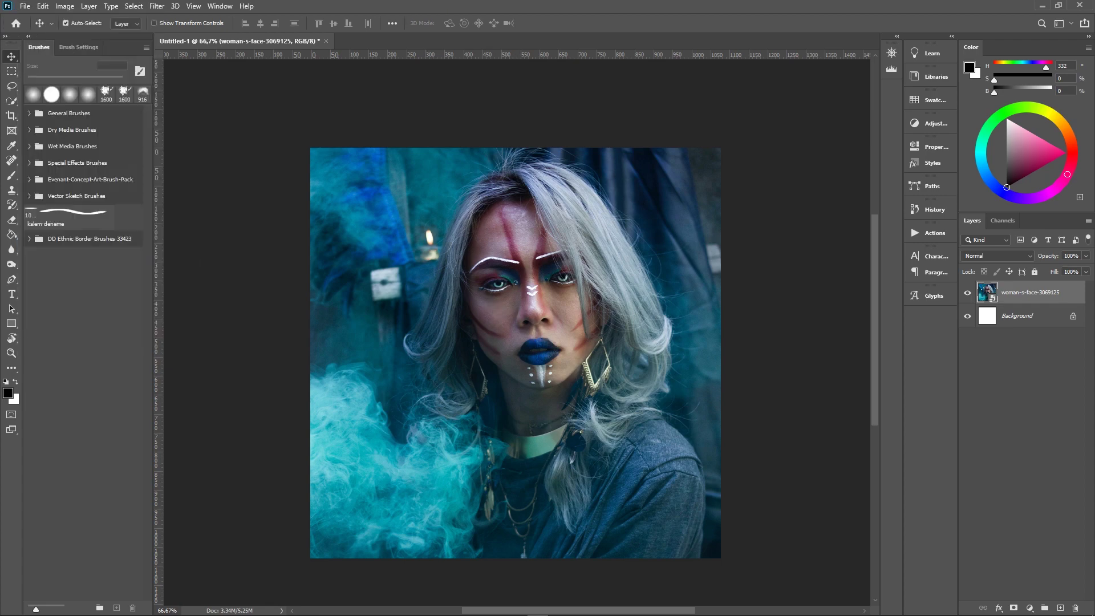
Position the Jpeg folder window over the right side of the canvas.
click(368, 98)
mouse_move(325, 82)
mouse_down()
mouse_move(831, 135)
mouse_move(861, 165)
mouse_up()
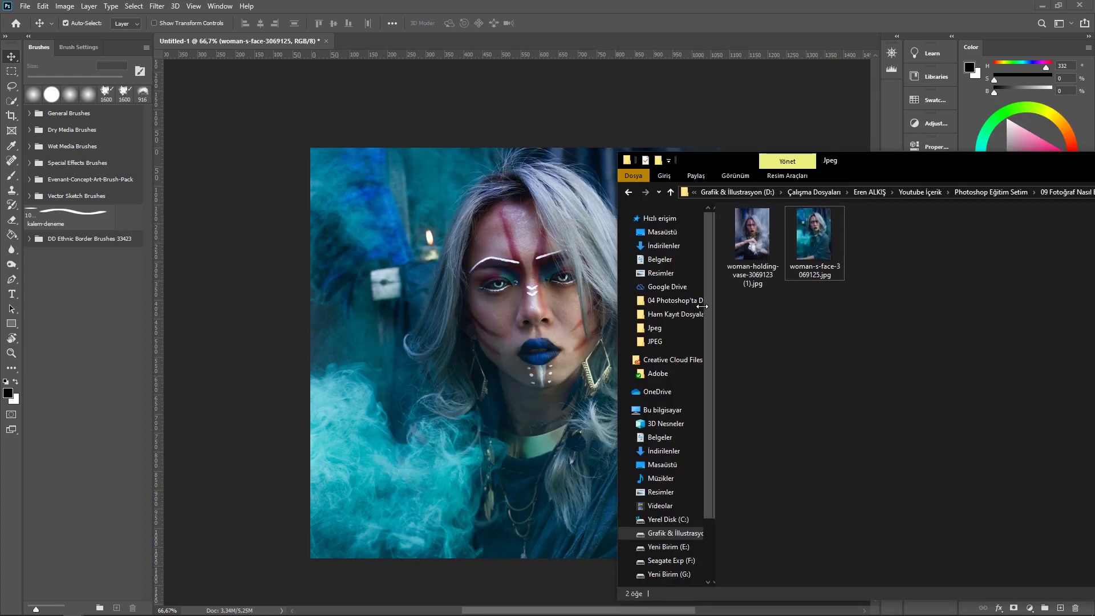
drag(775, 308, 665, 311)
drag(721, 160, 845, 115)
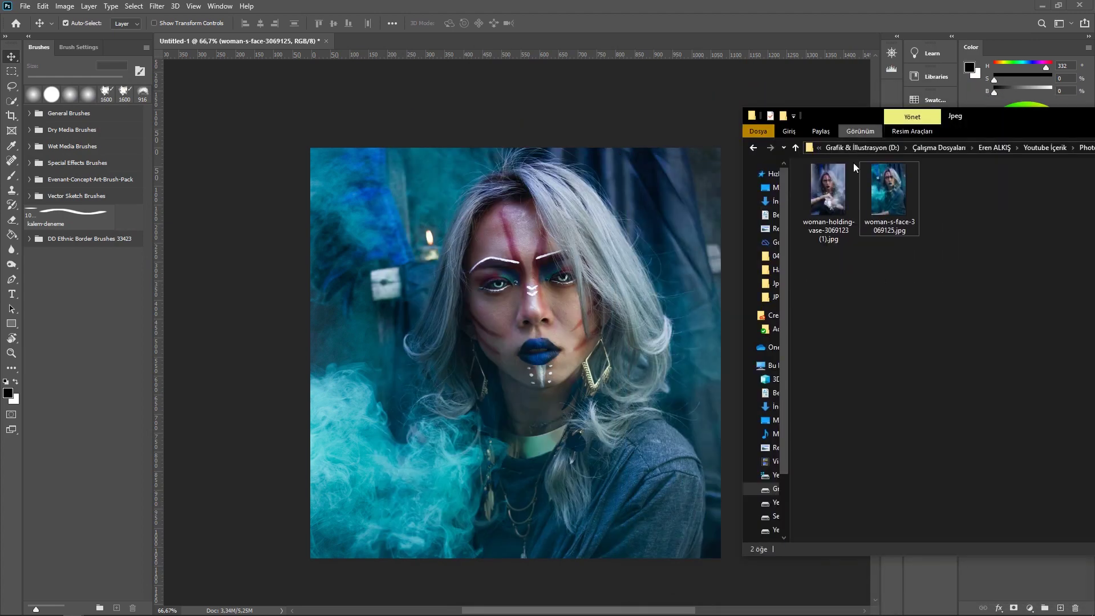
Drag the woman-holding-vase photo onto the canvas, commit it, and move it to the right half.
drag(828, 194, 576, 351)
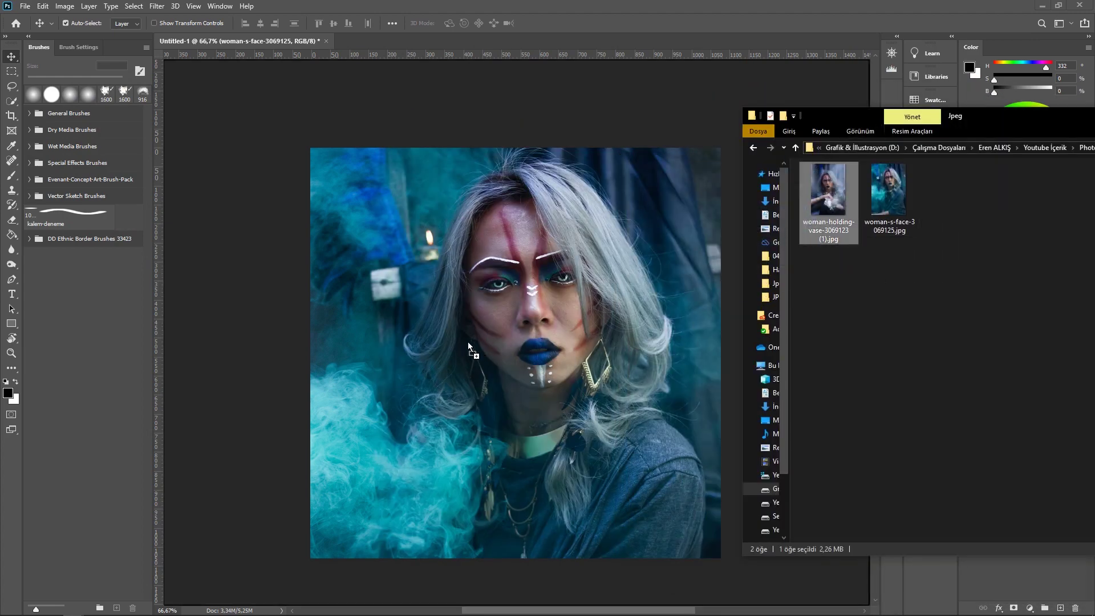
drag(468, 344, 467, 344)
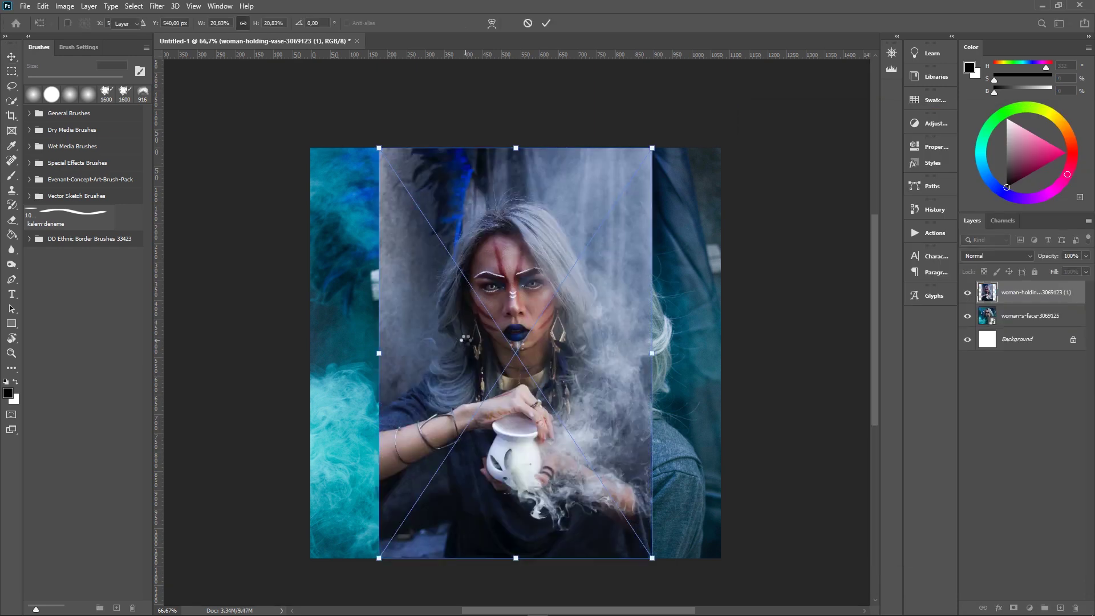
key(Return)
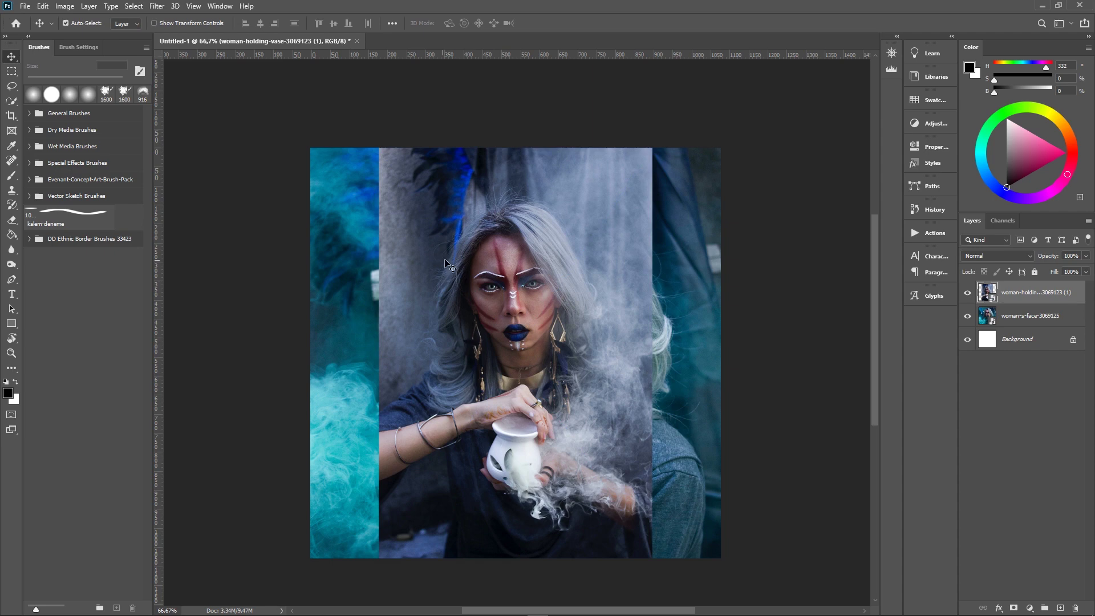
mouse_move(446, 263)
mouse_down()
mouse_move(398, 398)
mouse_move(658, 274)
mouse_move(649, 266)
mouse_up()
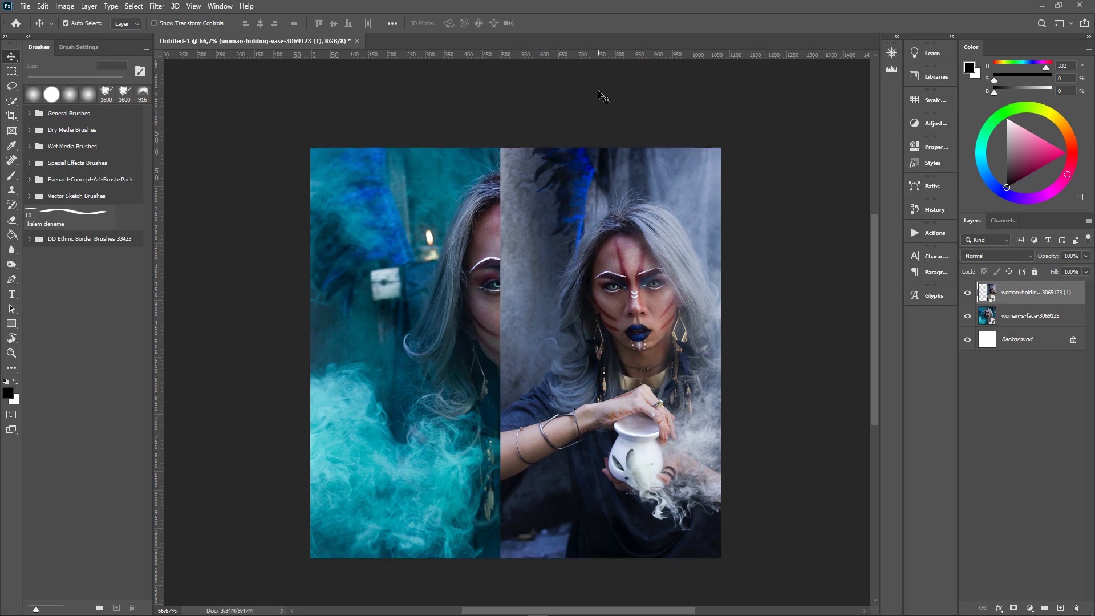
key(alt+Tab)
Drop woman-holding-vase-3069123 (1).jpg onto Photoshop's tab bar to open it as a separate document.
drag(408, 160, 295, 159)
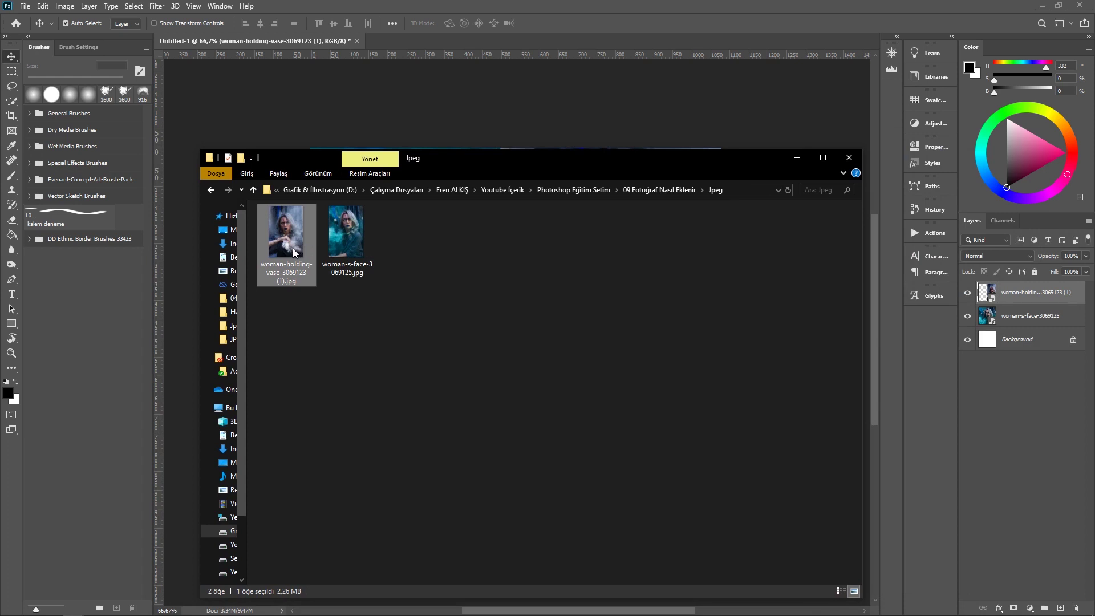
mouse_move(279, 249)
mouse_down()
mouse_move(392, 39)
mouse_move(250, 42)
mouse_up()
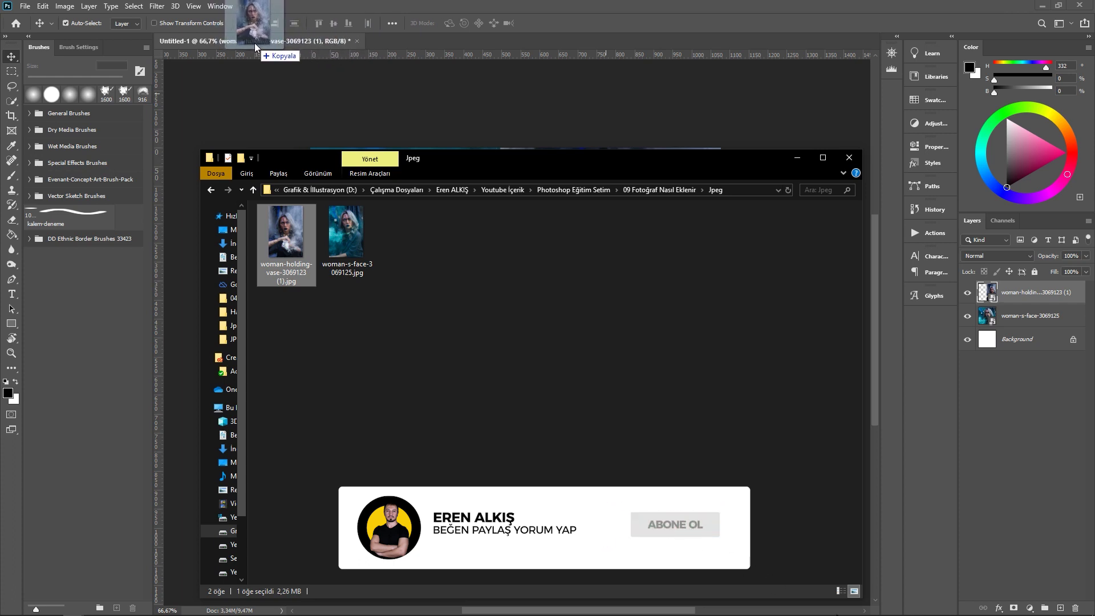
drag(251, 42, 427, 40)
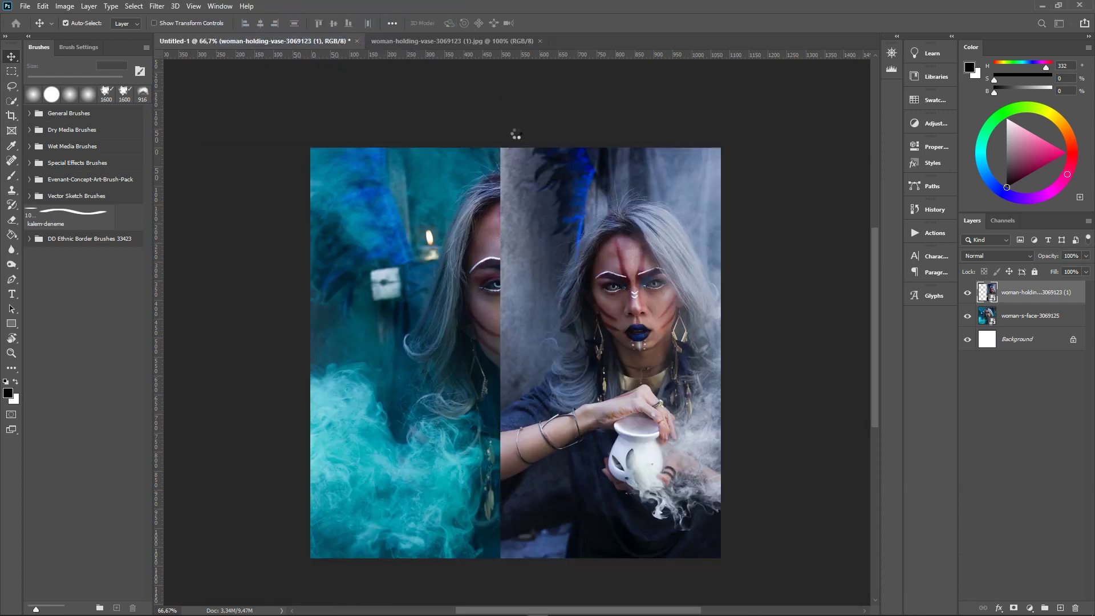